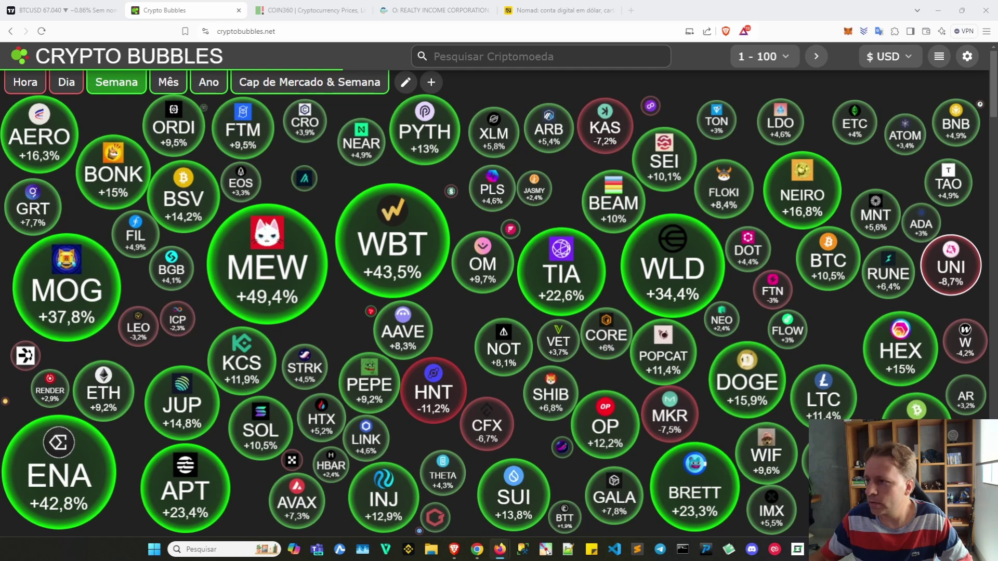
# - Switch to the Tokeniza offers page in Firefox and review the term and projected return of the Renda Passiva Com Energia Solar offer
pyautogui.click(500, 550)
pyautogui.doubleClick(460, 77)
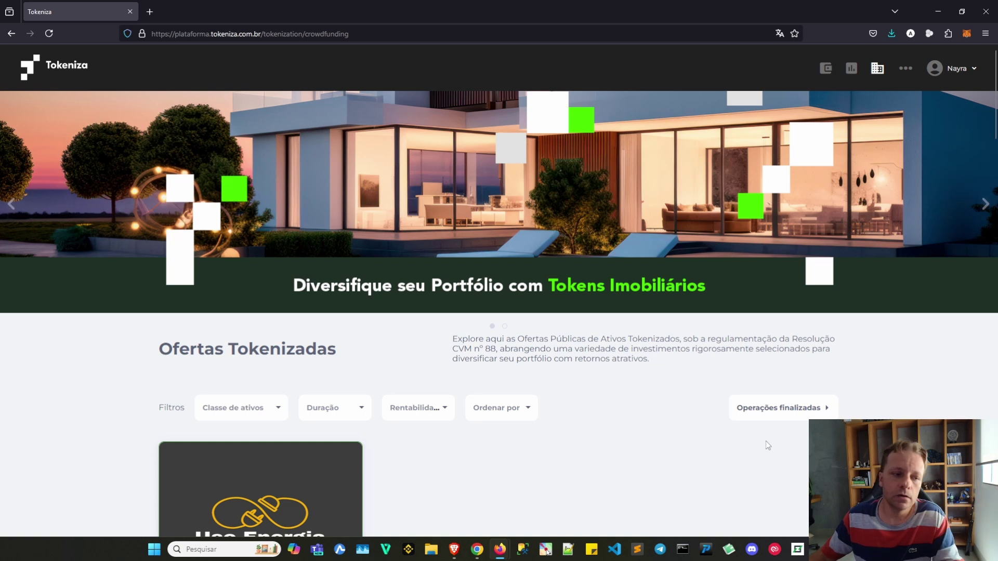
pyautogui.scroll(-2, 764, 438)
pyautogui.scroll(-3, 653, 427)
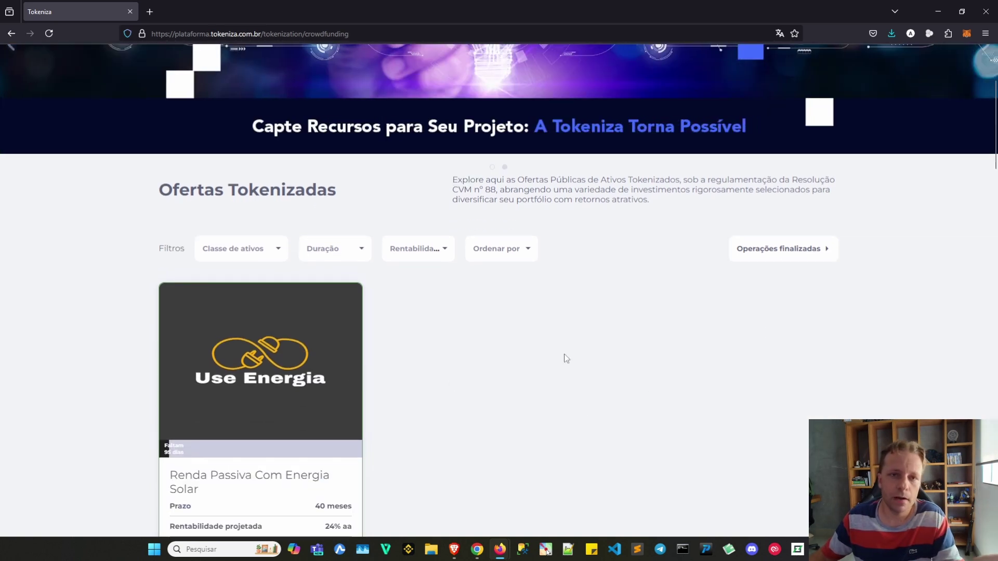
pyautogui.scroll(-2, 595, 362)
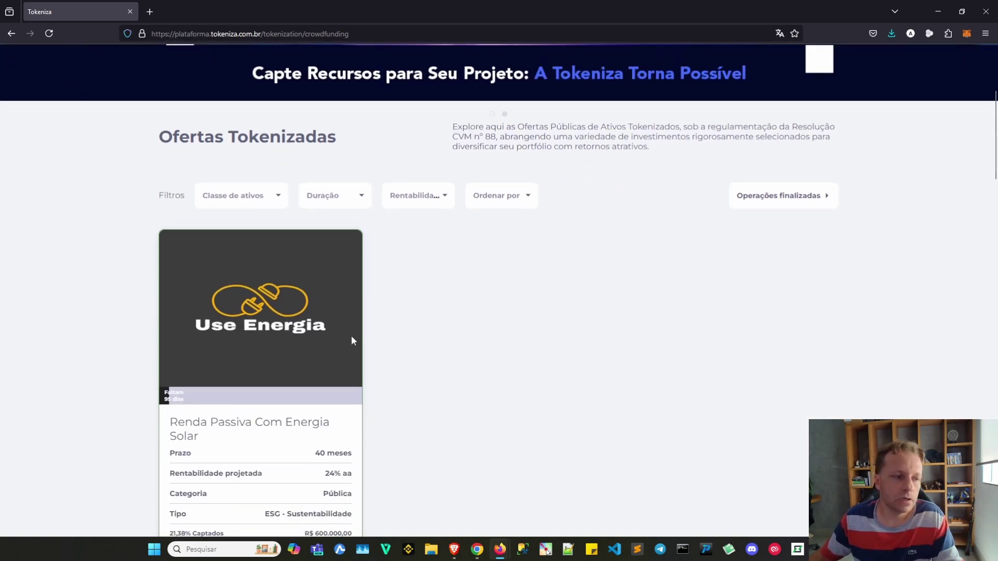
pyautogui.scroll(-3, 484, 292)
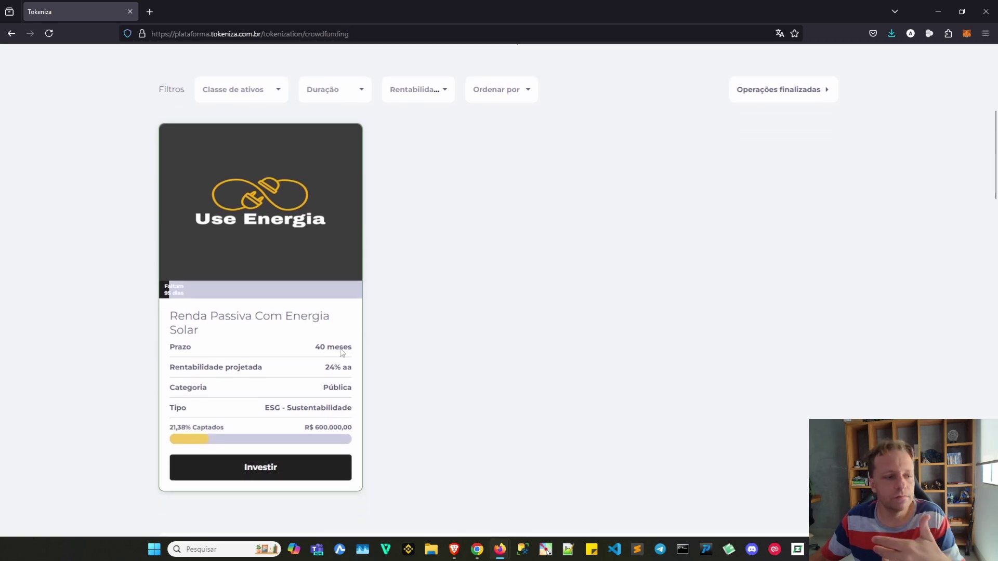
pyautogui.moveTo(325, 368); pyautogui.dragTo(341, 370)
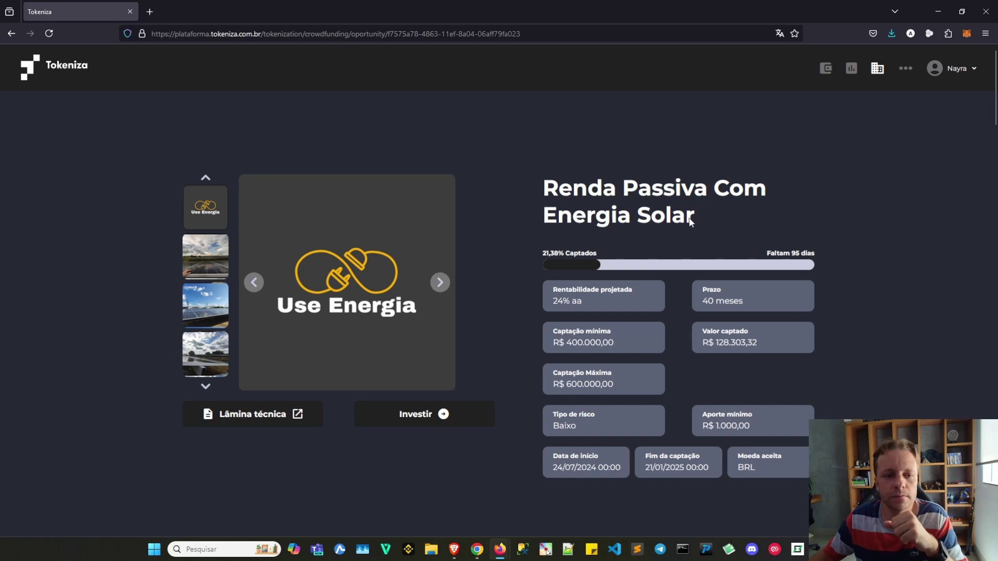
# - Open the account overview, reveal the available balance, and review the asset portfolio and statement
pyautogui.click(825, 68)
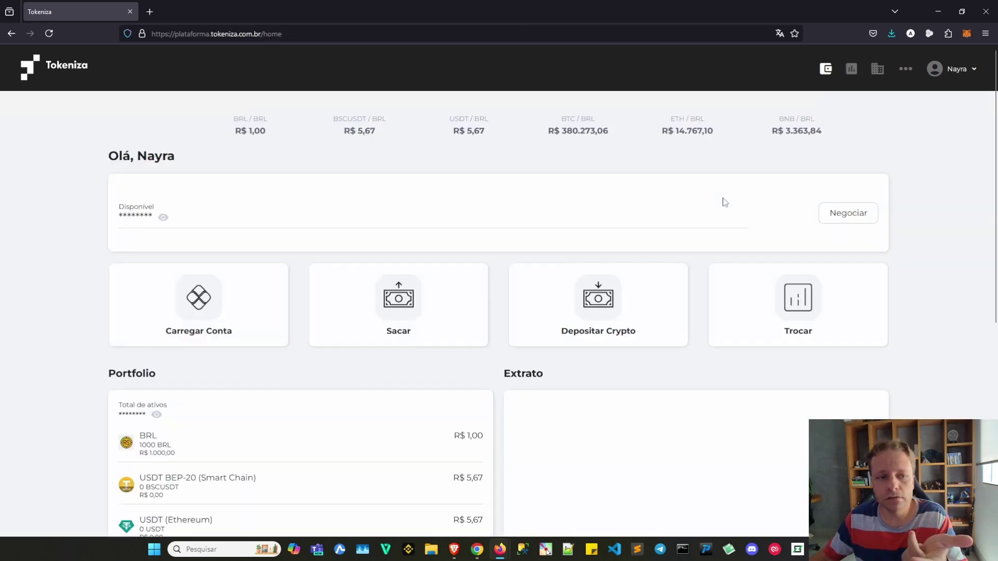
pyautogui.click(166, 218)
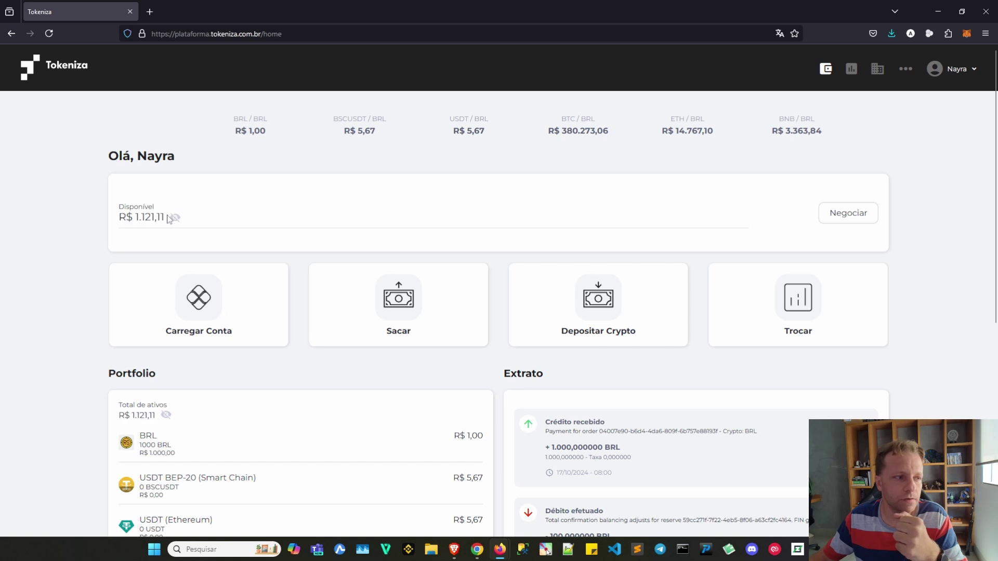
pyautogui.scroll(-3, 336, 187)
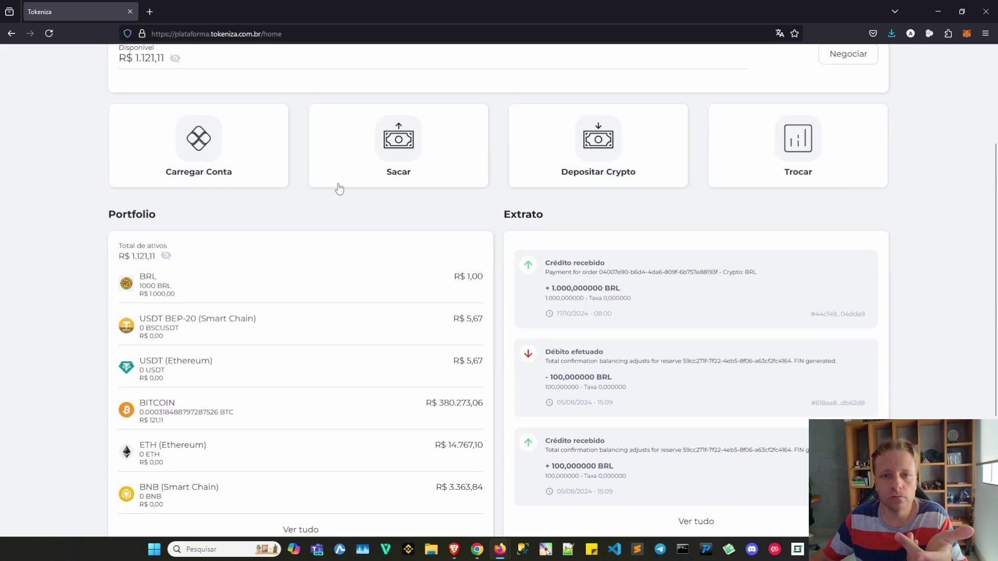
pyautogui.scroll(2, 418, 172)
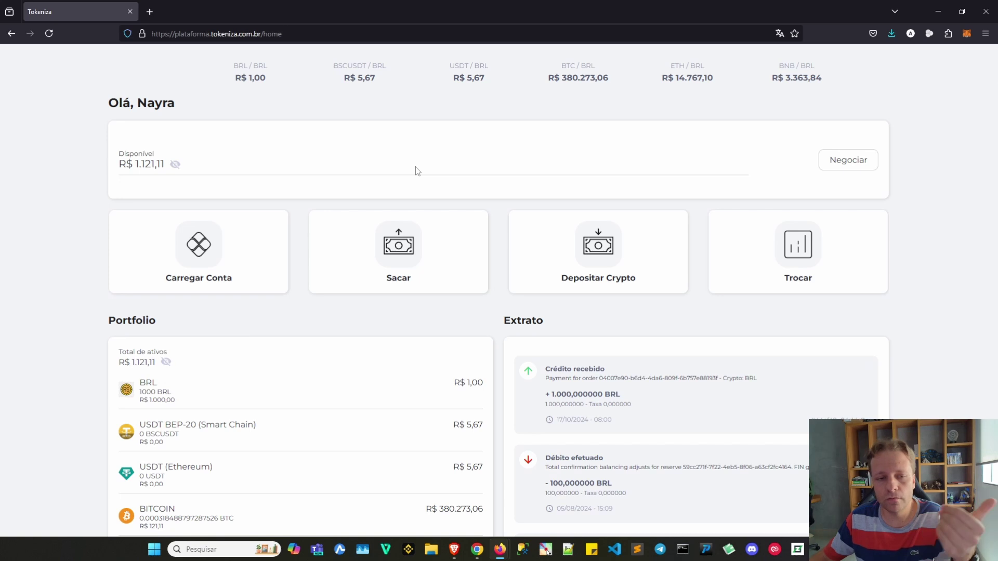
pyautogui.scroll(-2, 436, 234)
pyautogui.scroll(-3, 419, 274)
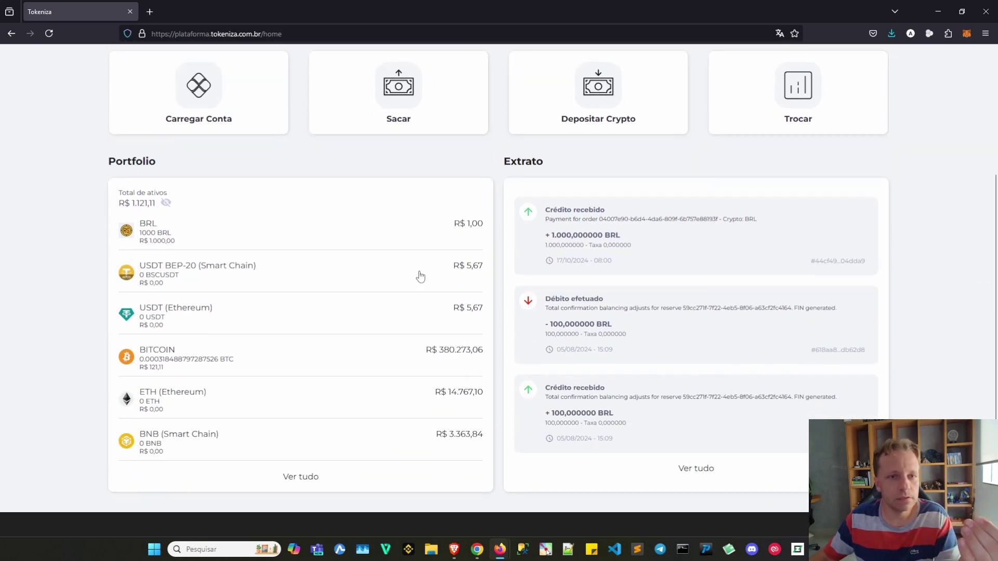
pyautogui.scroll(3, 423, 276)
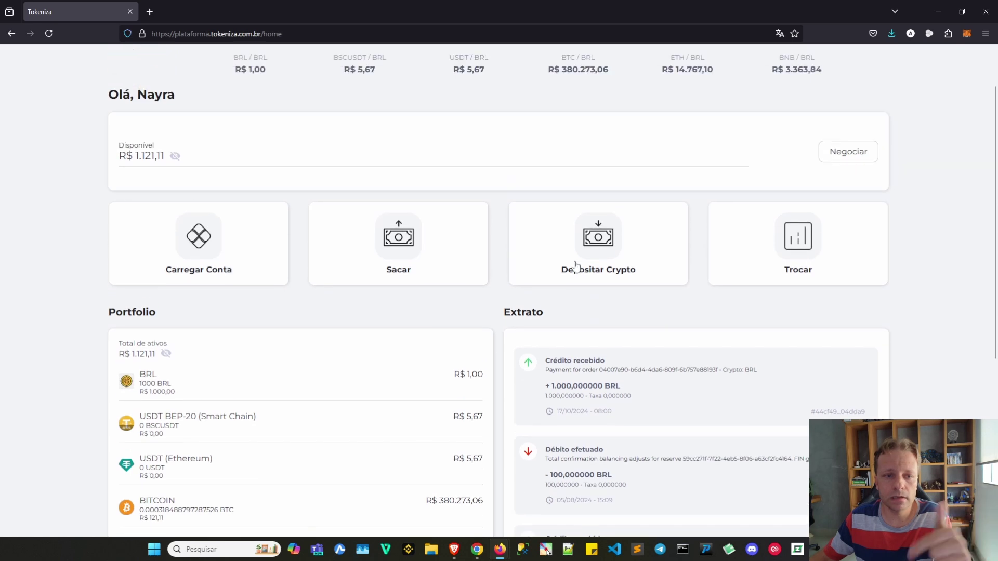
pyautogui.scroll(2, 575, 266)
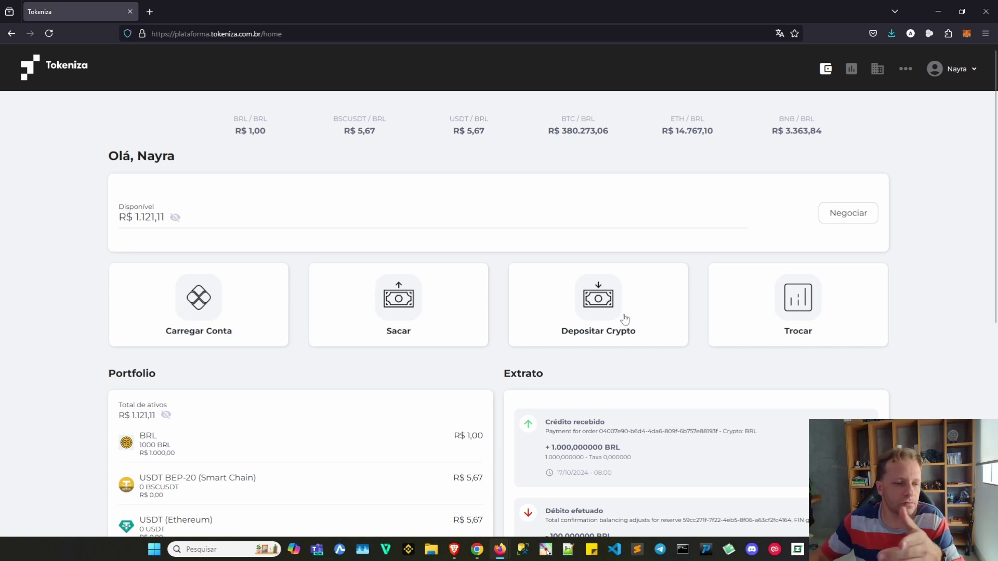
pyautogui.scroll(-1, 422, 360)
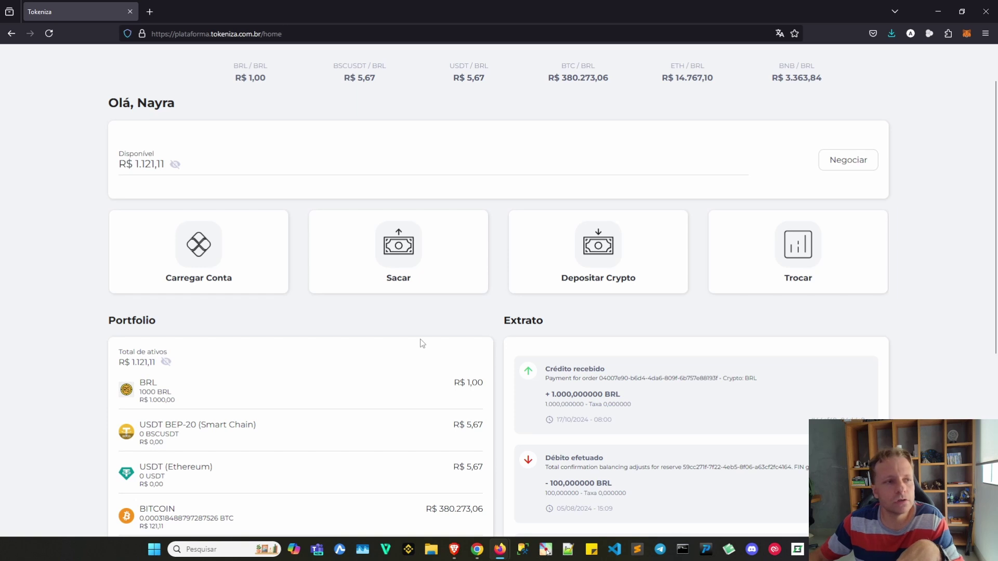
pyautogui.scroll(1, 420, 339)
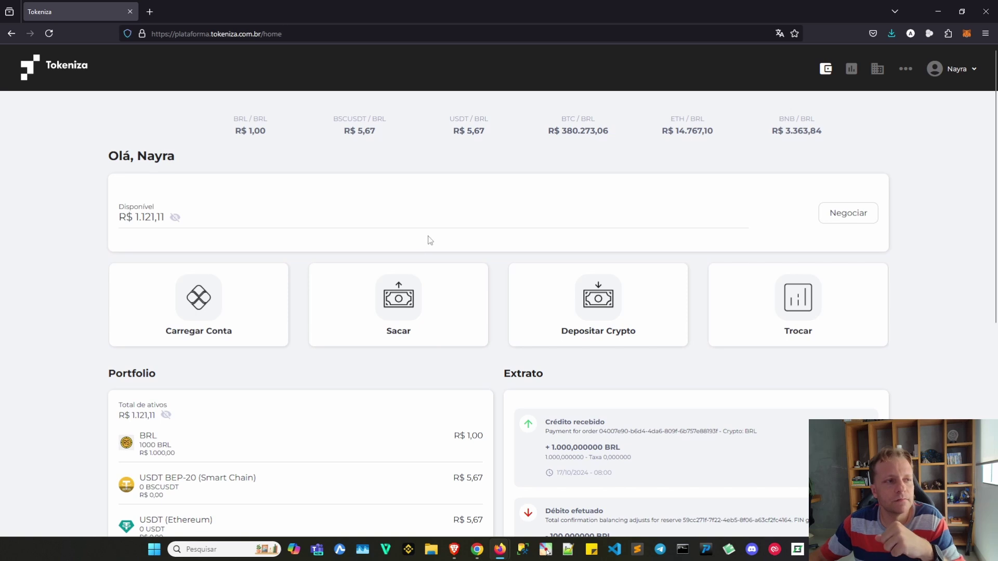
# - Start an investment in the Renda Passiva Com Energia Solar offer and allow the site to access the location
pyautogui.click(825, 68)
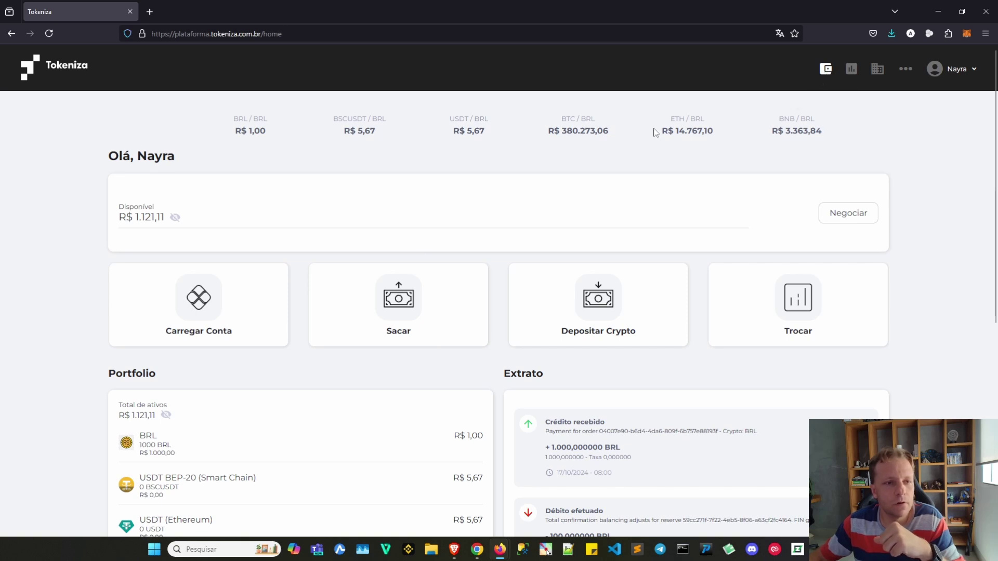
pyautogui.scroll(-3, 564, 133)
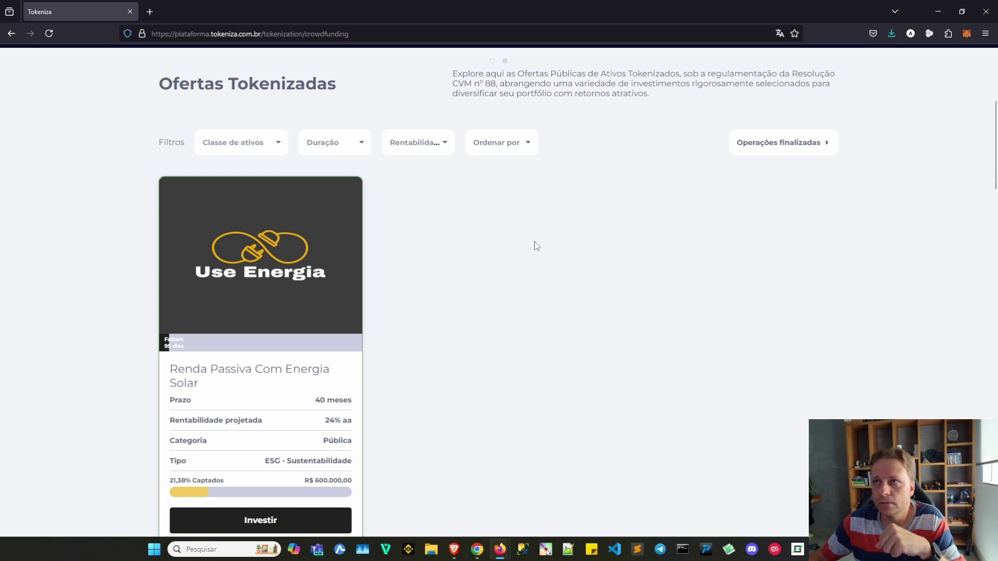
pyautogui.scroll(-1, 537, 247)
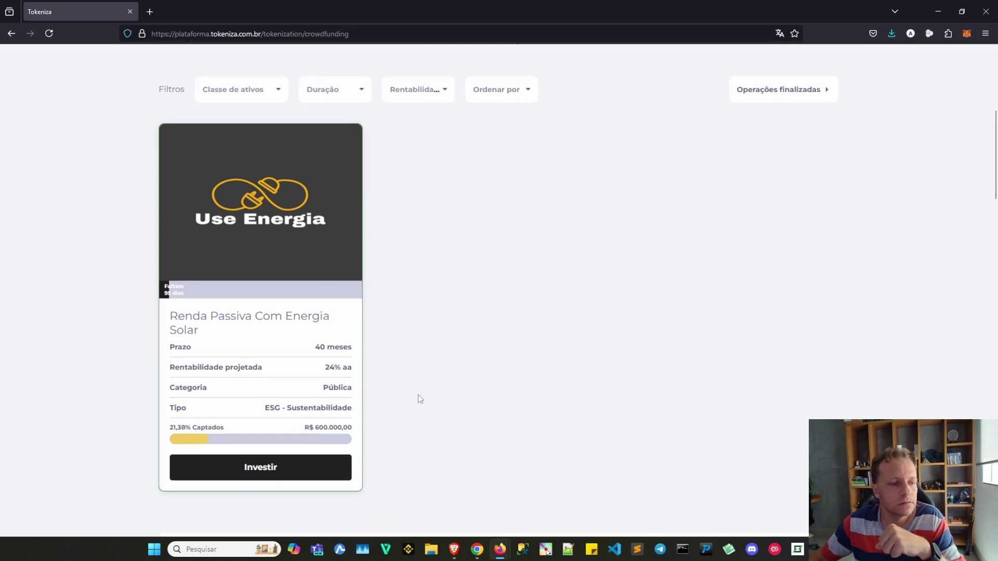
pyautogui.click(302, 476)
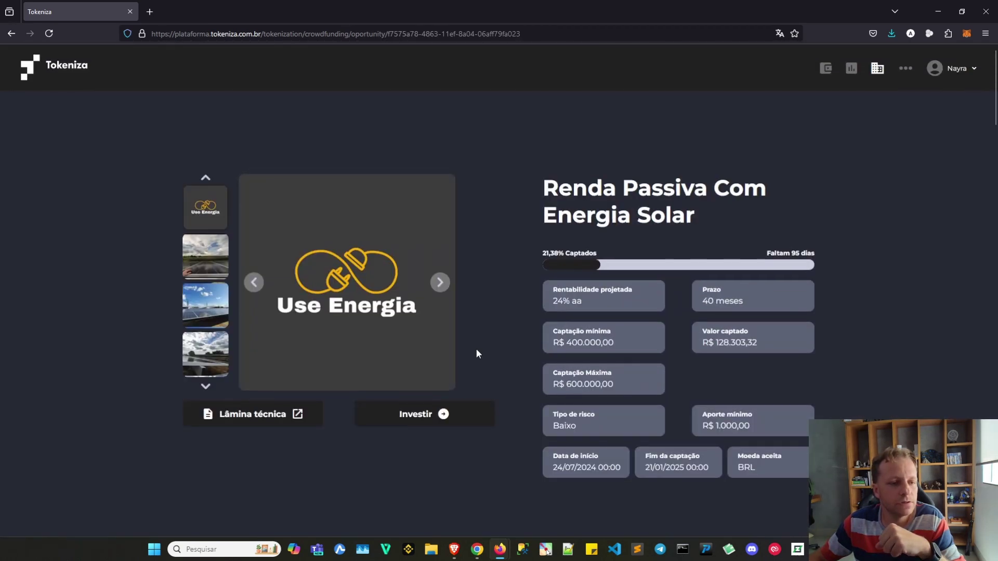
pyautogui.scroll(-1, 468, 362)
pyautogui.click(414, 370)
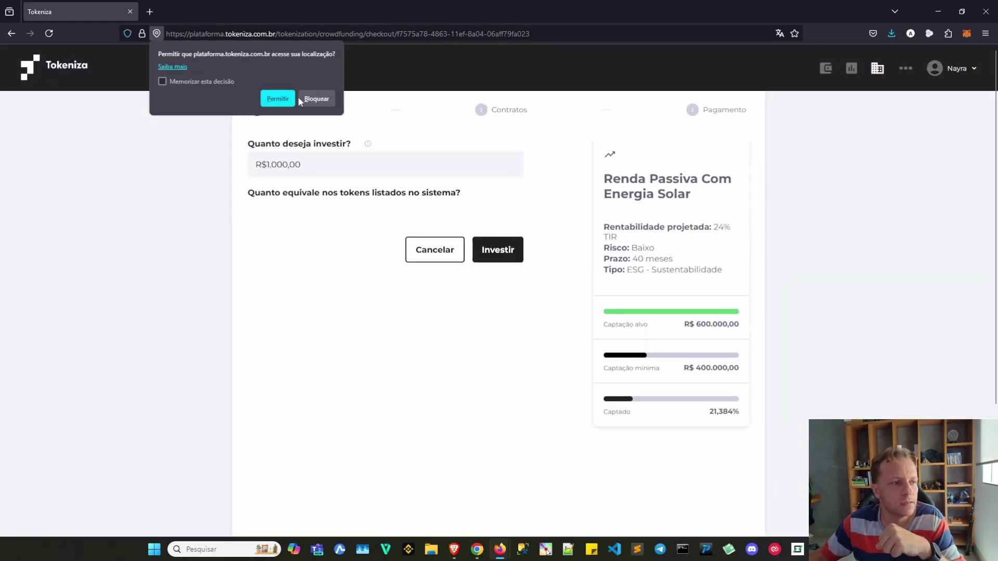
pyautogui.click(278, 98)
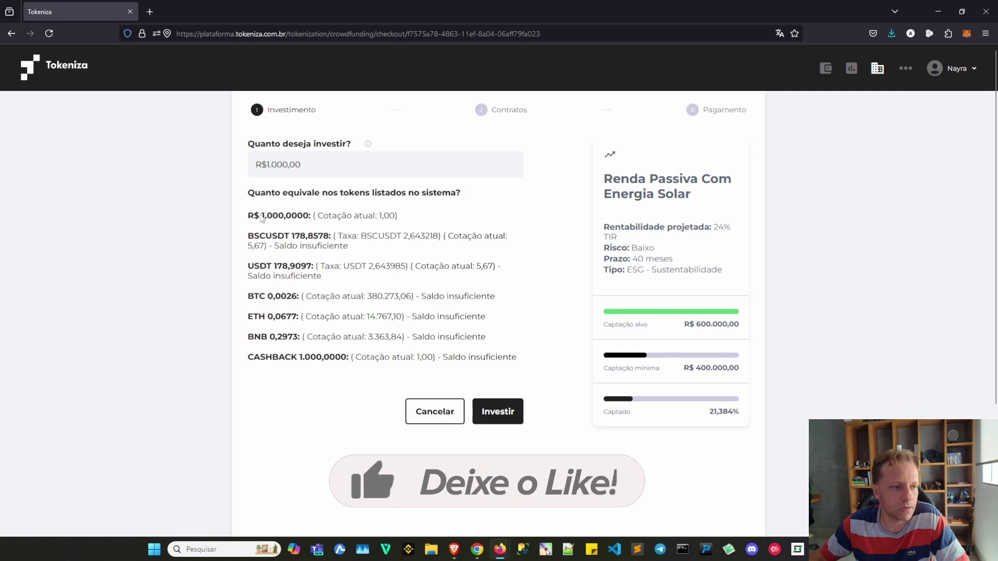
# - Proceed with the R$1.000,00 investment, then agree to the contract terms and sign the investment contract
pyautogui.moveTo(303, 215); pyautogui.dragTo(327, 219)
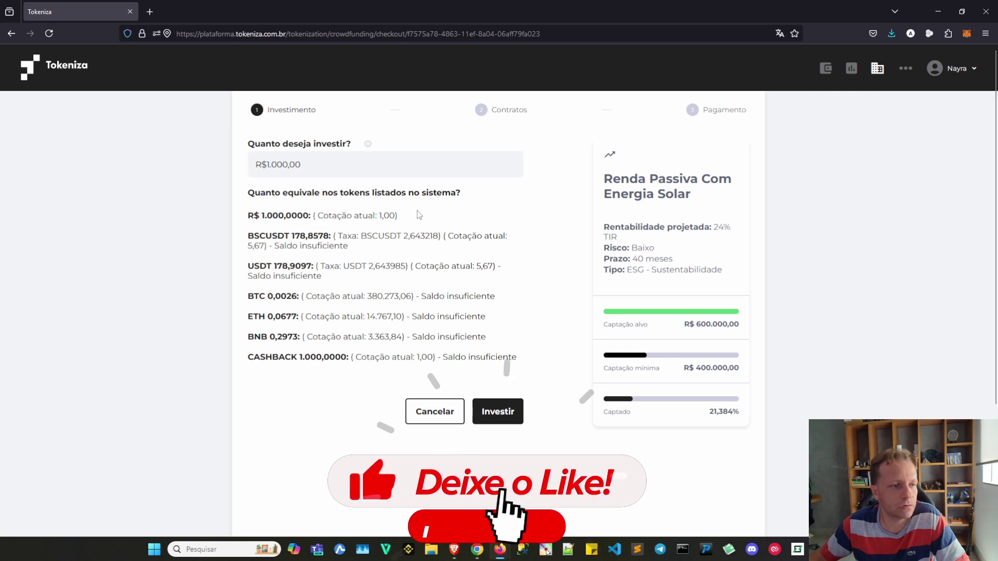
pyautogui.moveTo(399, 217); pyautogui.dragTo(248, 216)
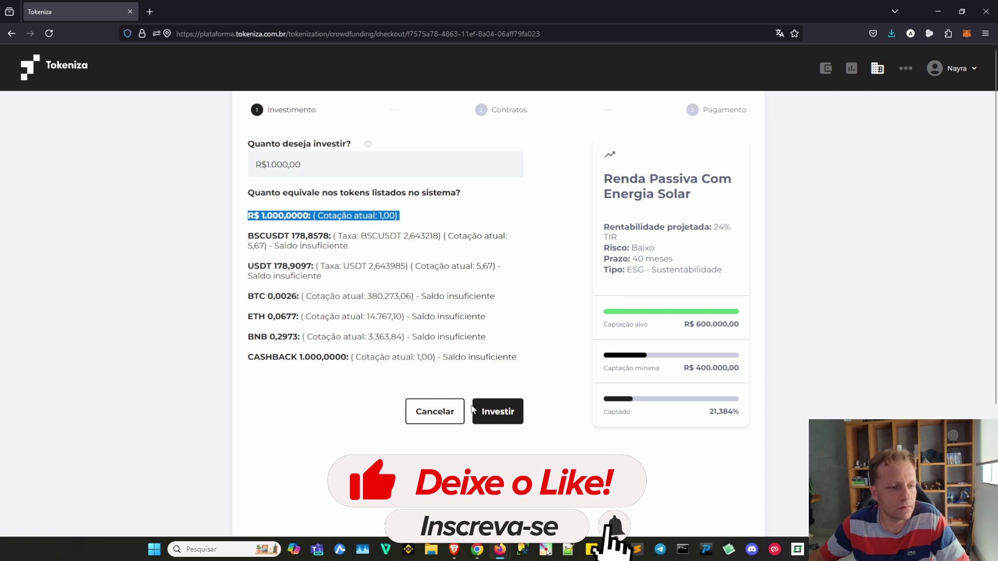
pyautogui.click(505, 412)
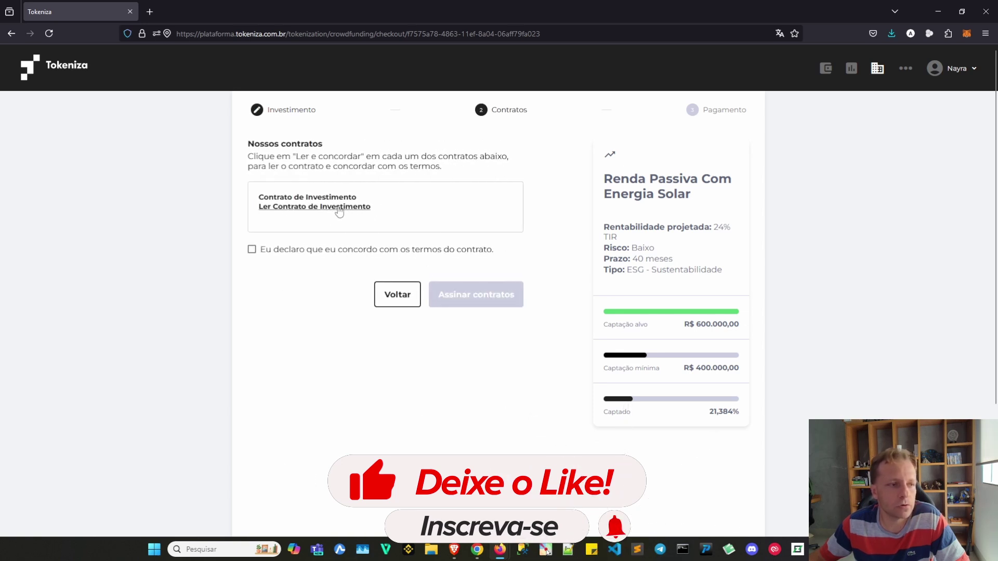
pyautogui.click(252, 250)
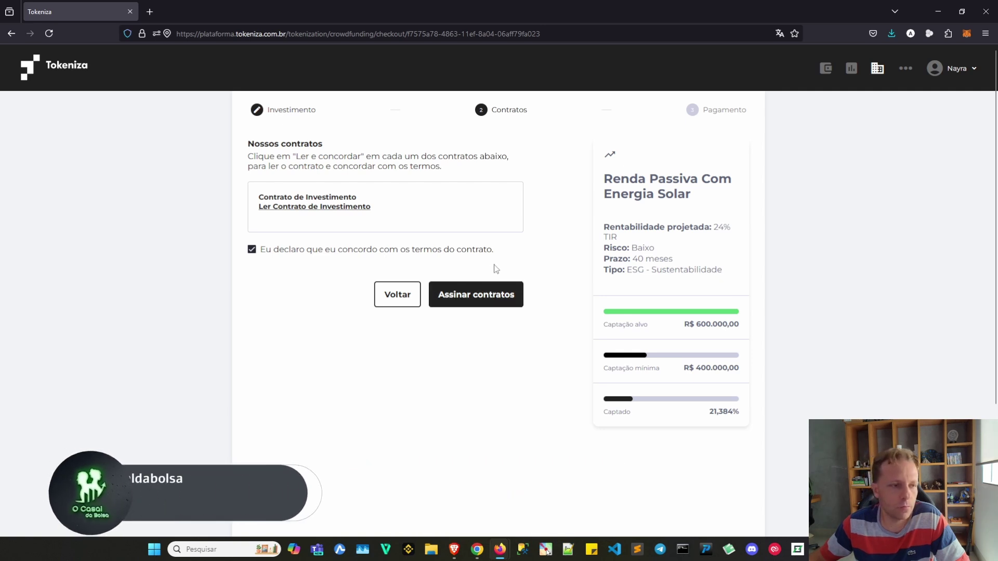
pyautogui.click(488, 294)
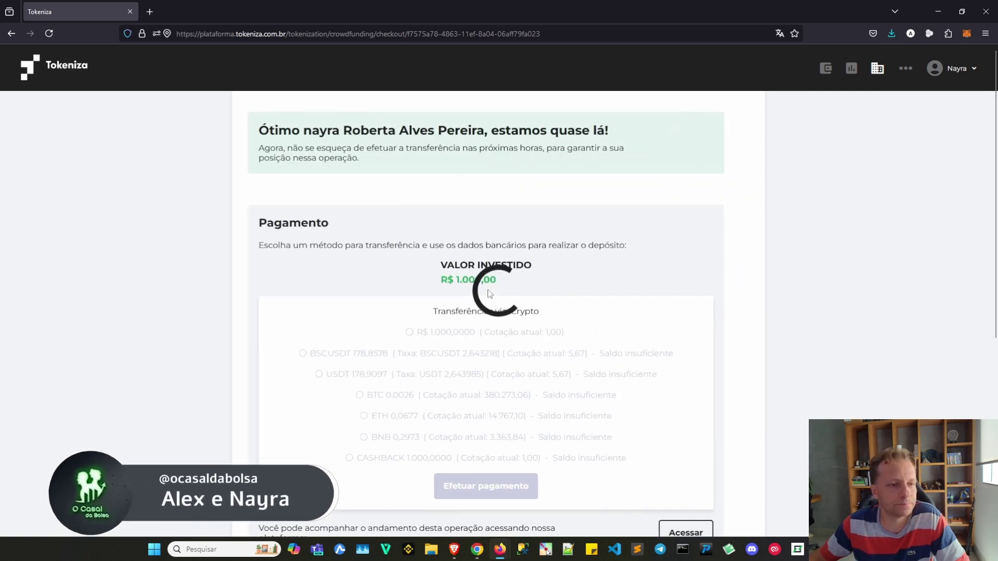
# - Review the Pix and crypto payment options and choose the R$ 1.000,0000 account balance as the payment method
pyautogui.scroll(-2, 534, 260)
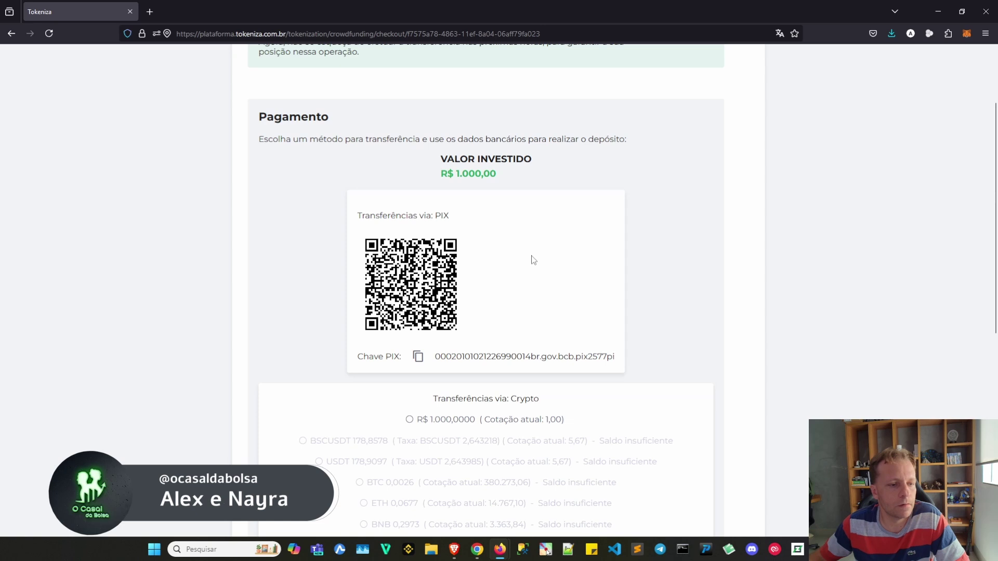
pyautogui.scroll(-1, 534, 260)
pyautogui.scroll(2, 534, 260)
pyautogui.scroll(1, 534, 260)
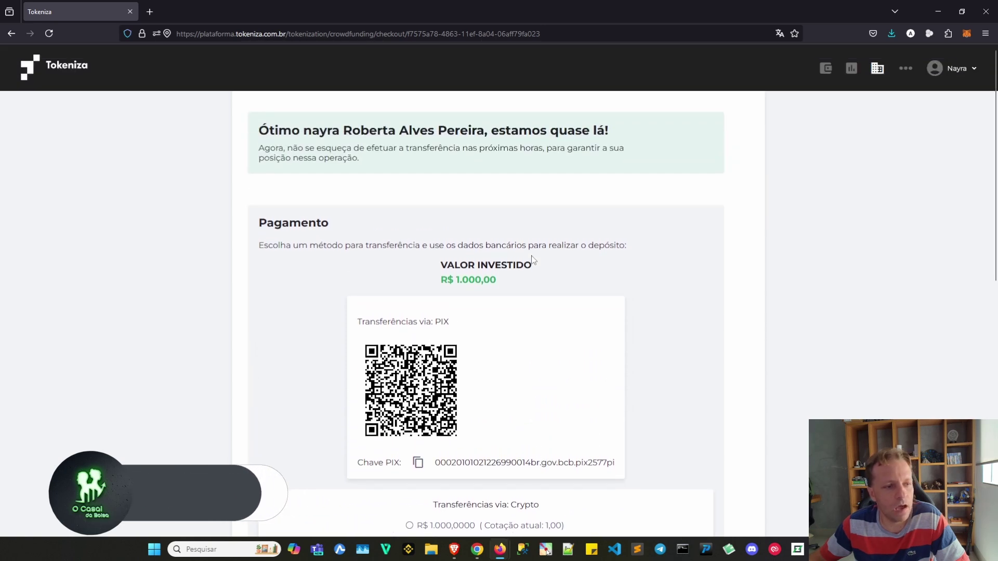
pyautogui.scroll(-6, 534, 265)
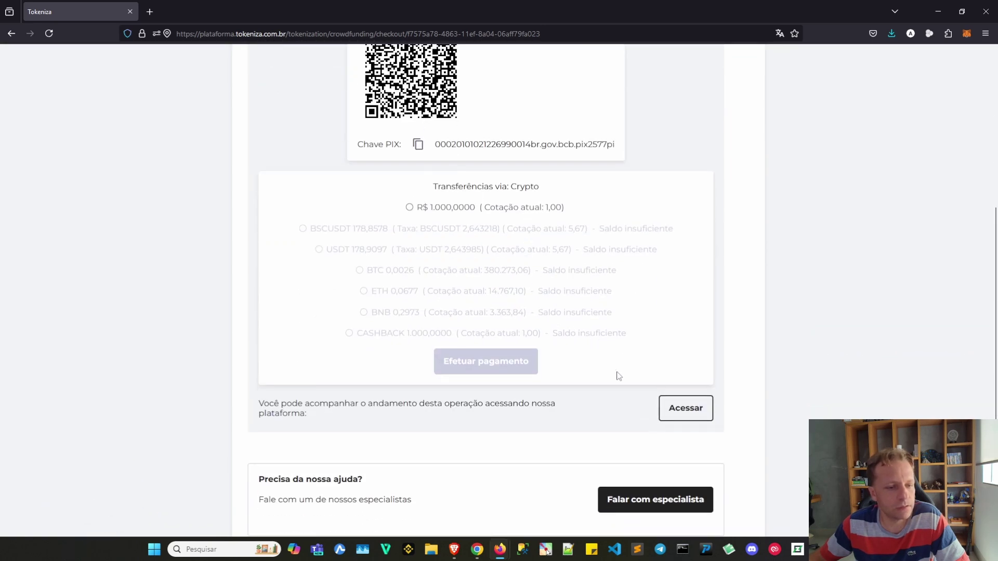
pyautogui.scroll(-2, 616, 375)
pyautogui.scroll(3, 588, 316)
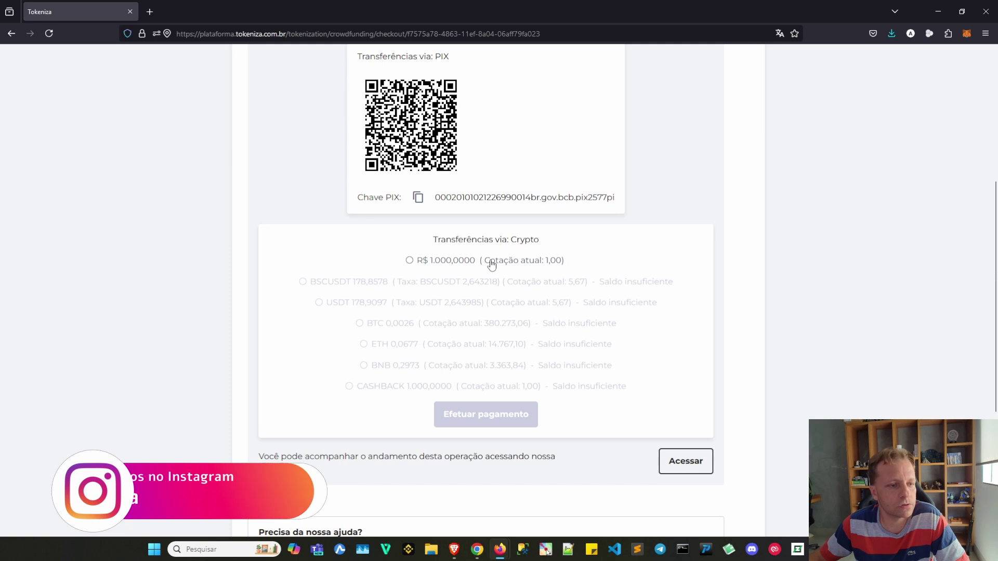
pyautogui.click(482, 260)
pyautogui.scroll(2, 565, 265)
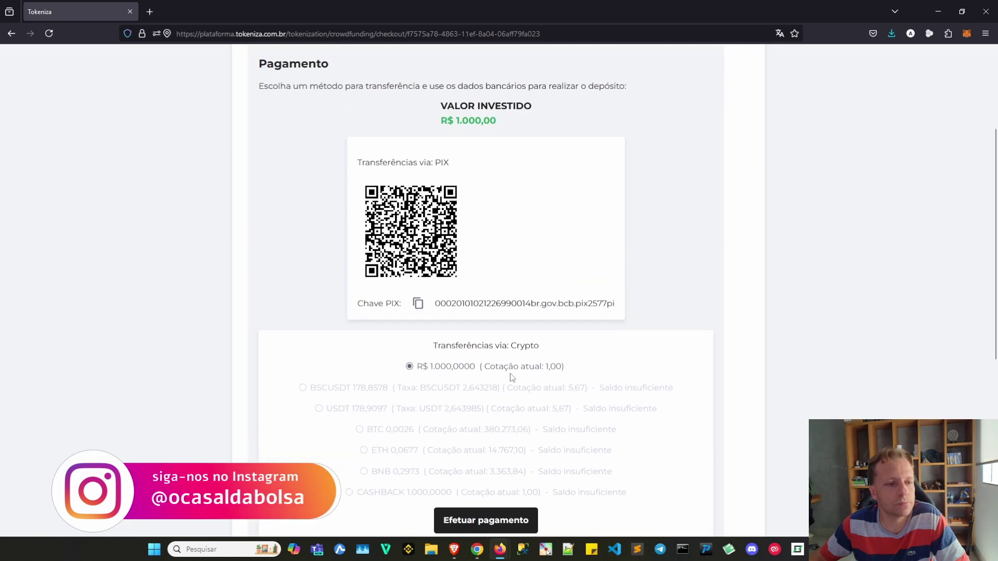
pyautogui.scroll(1, 552, 364)
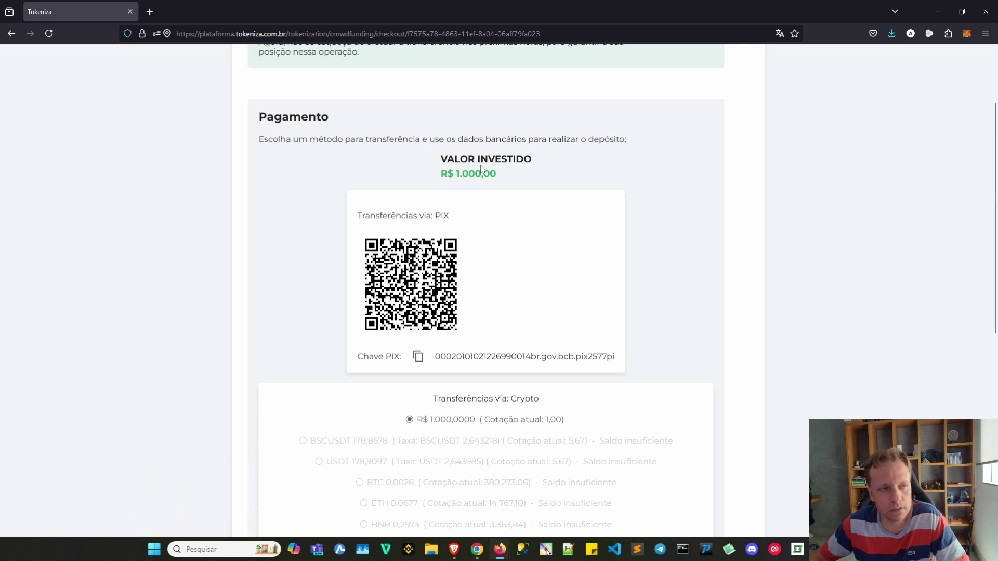
# - Submit the R$ 1.000,00 payment for the investment using the selected account balance
pyautogui.scroll(-3, 474, 285)
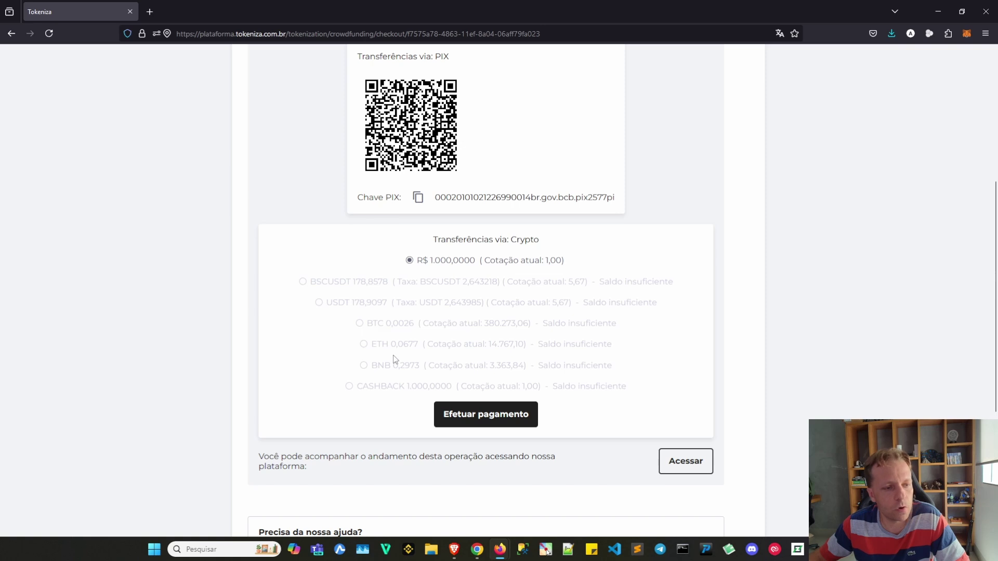
pyautogui.scroll(2, 494, 333)
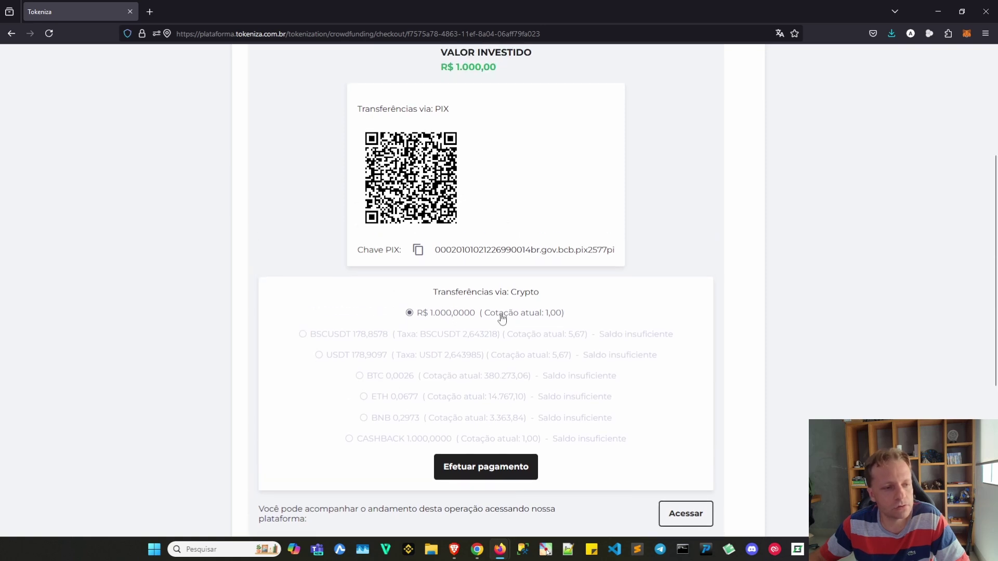
pyautogui.scroll(-3, 501, 317)
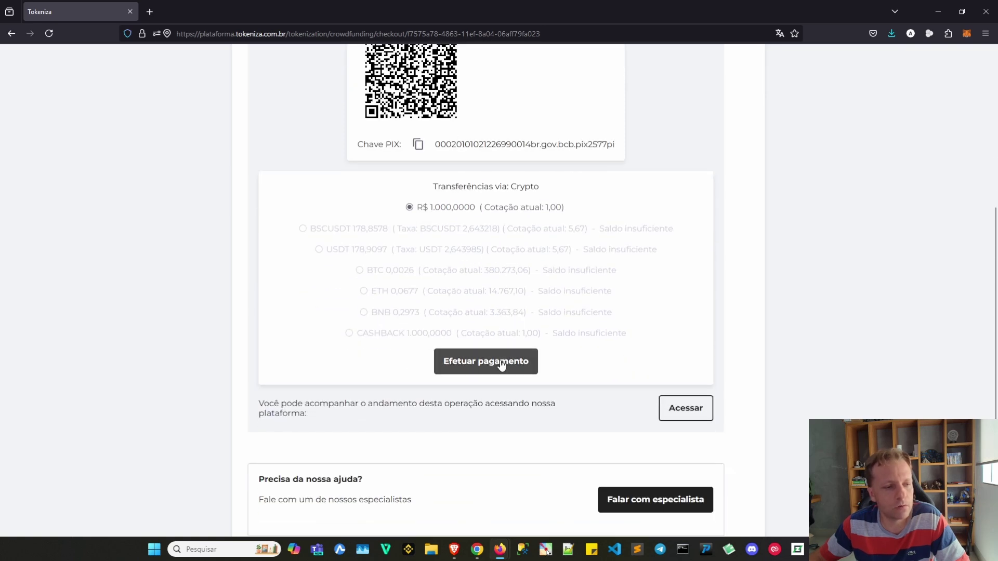
pyautogui.click(502, 364)
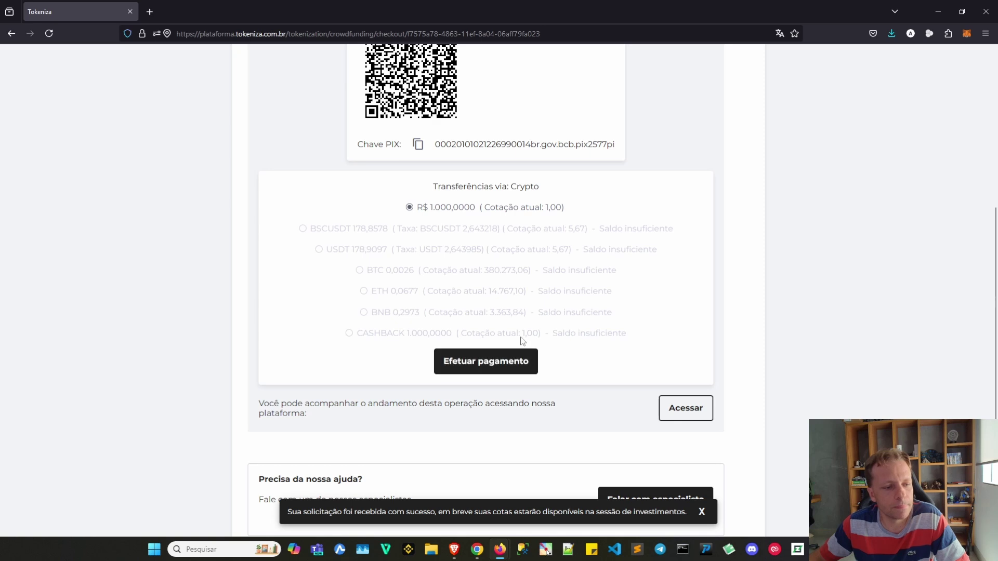
# - Return to the tokenized offers list and check the funding progress of the Renda Passiva Com Energia Solar offer
pyautogui.scroll(-2, 522, 341)
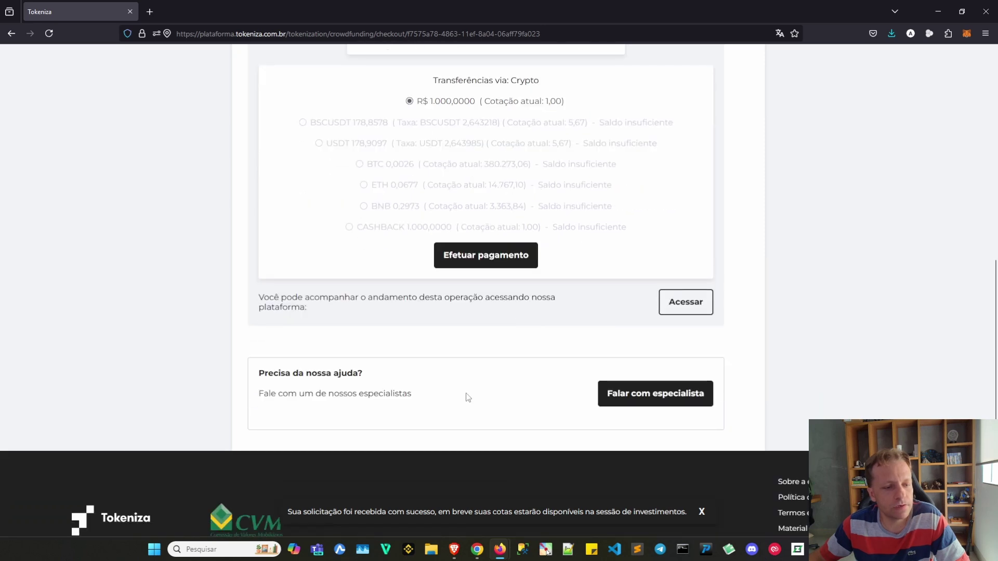
pyautogui.scroll(4, 530, 406)
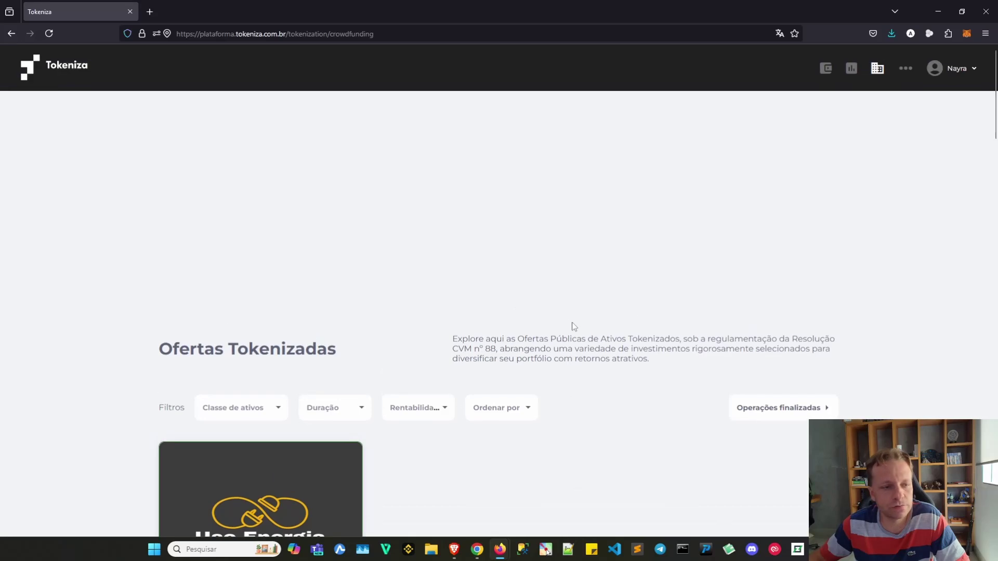
pyautogui.scroll(-3, 575, 325)
pyautogui.scroll(-3, 575, 322)
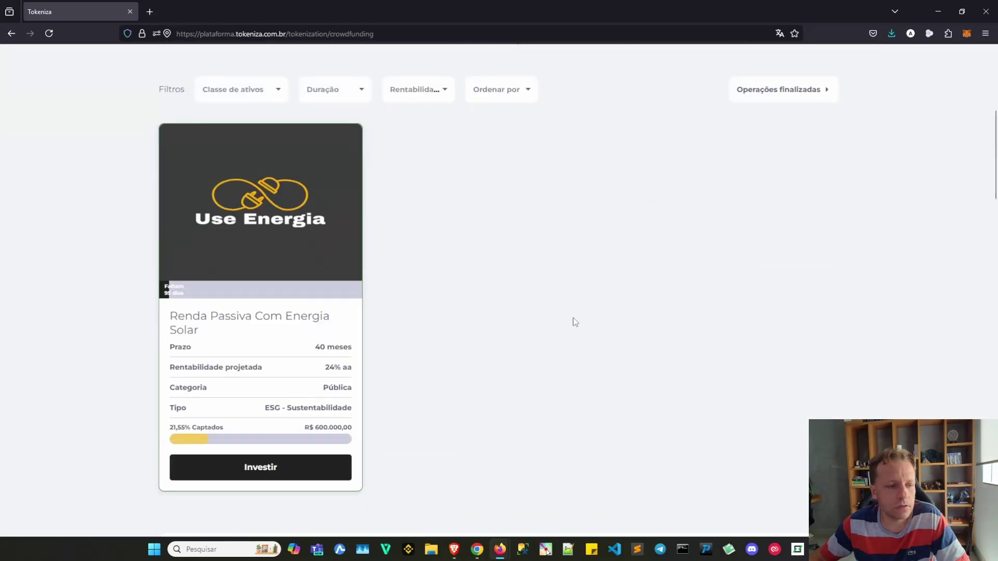
pyautogui.scroll(2, 575, 322)
pyautogui.scroll(5, 575, 322)
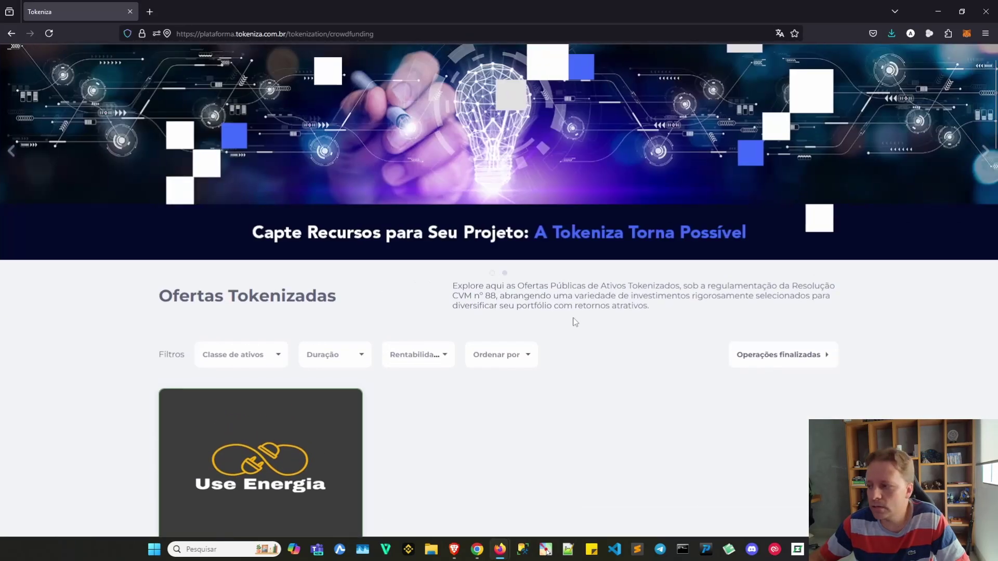